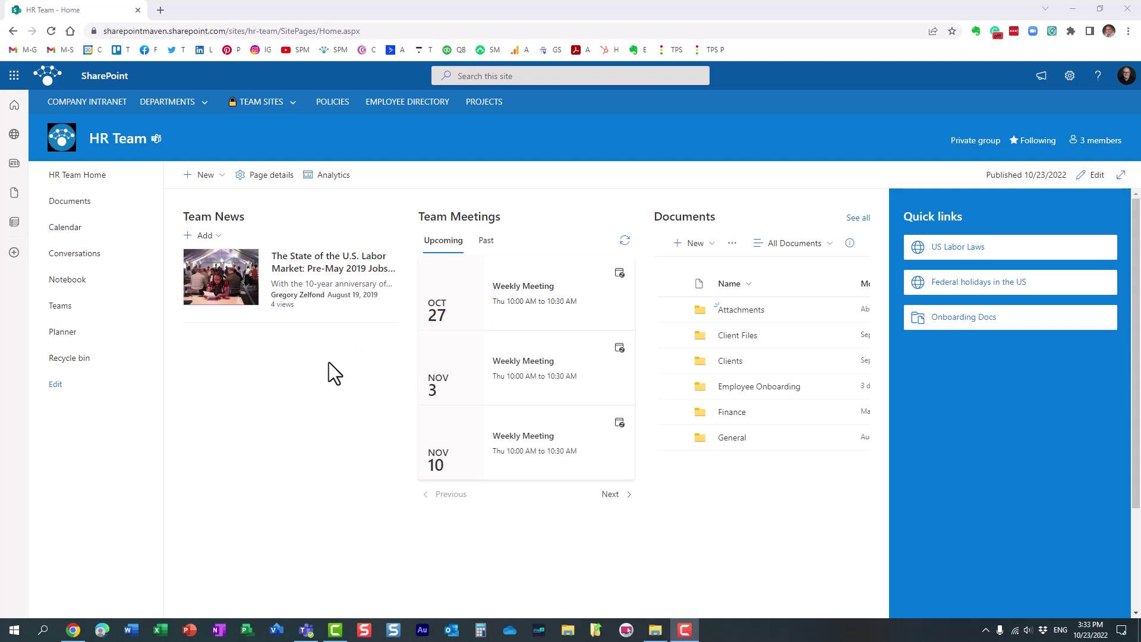
# Step: Edit the HR Team page and insert a two-column section below the existing content
pyautogui.click(1097, 176)
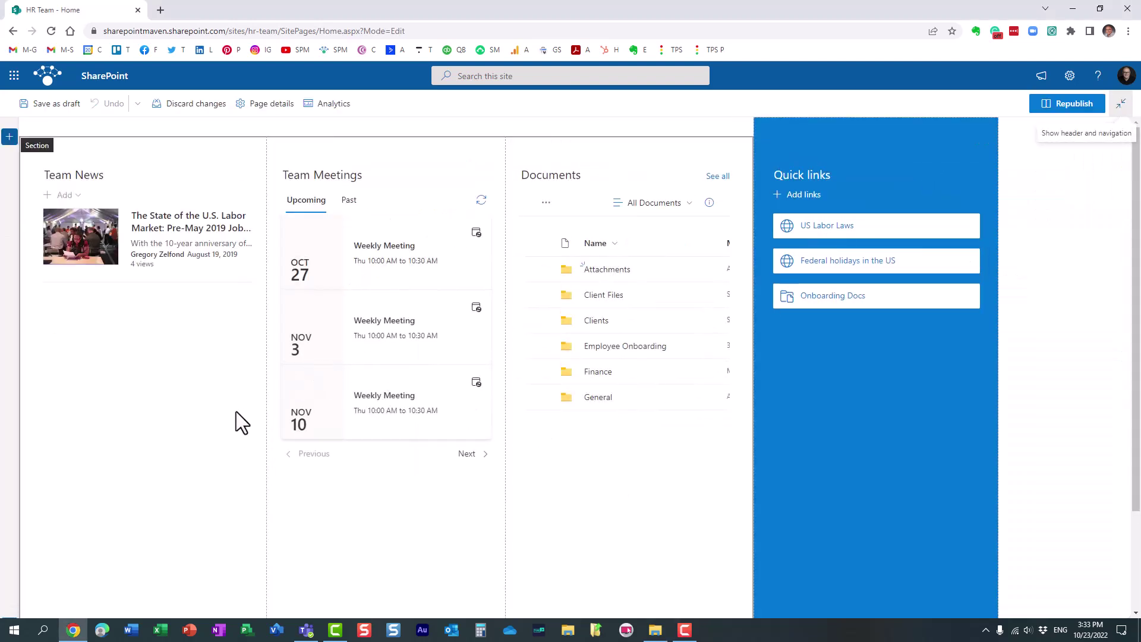
pyautogui.scroll(-2, 197, 407)
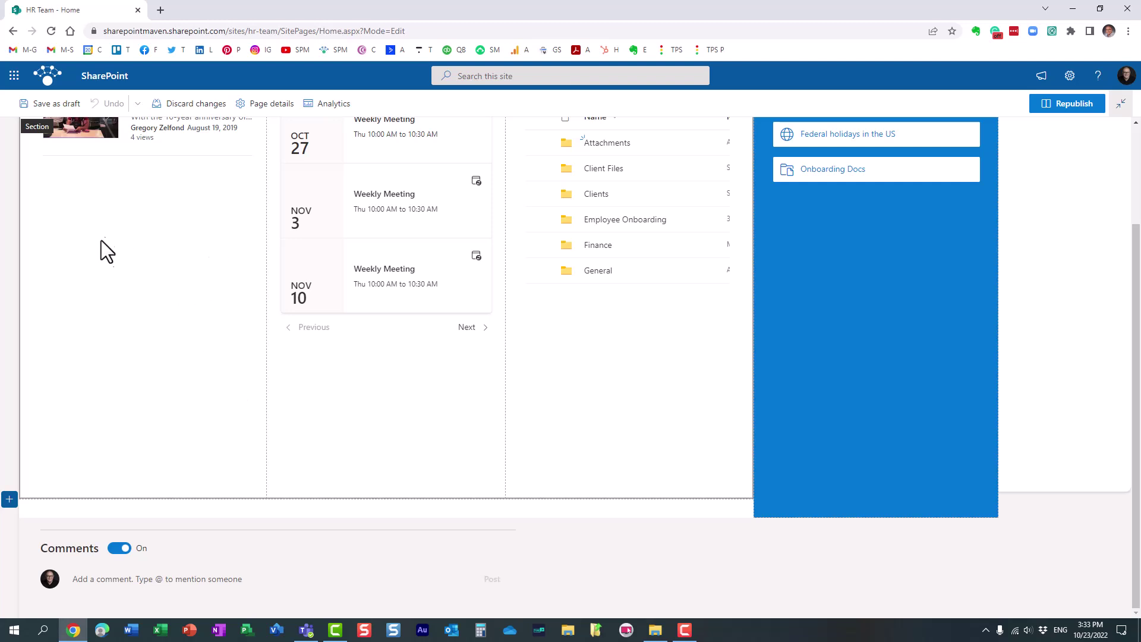
pyautogui.click(10, 499)
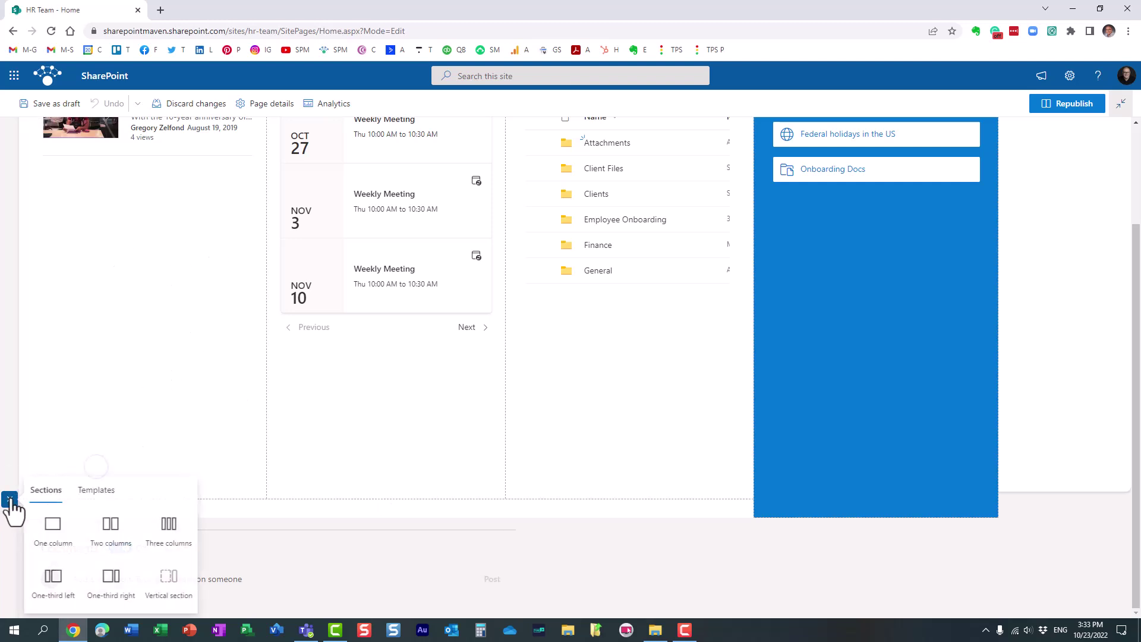
pyautogui.click(111, 534)
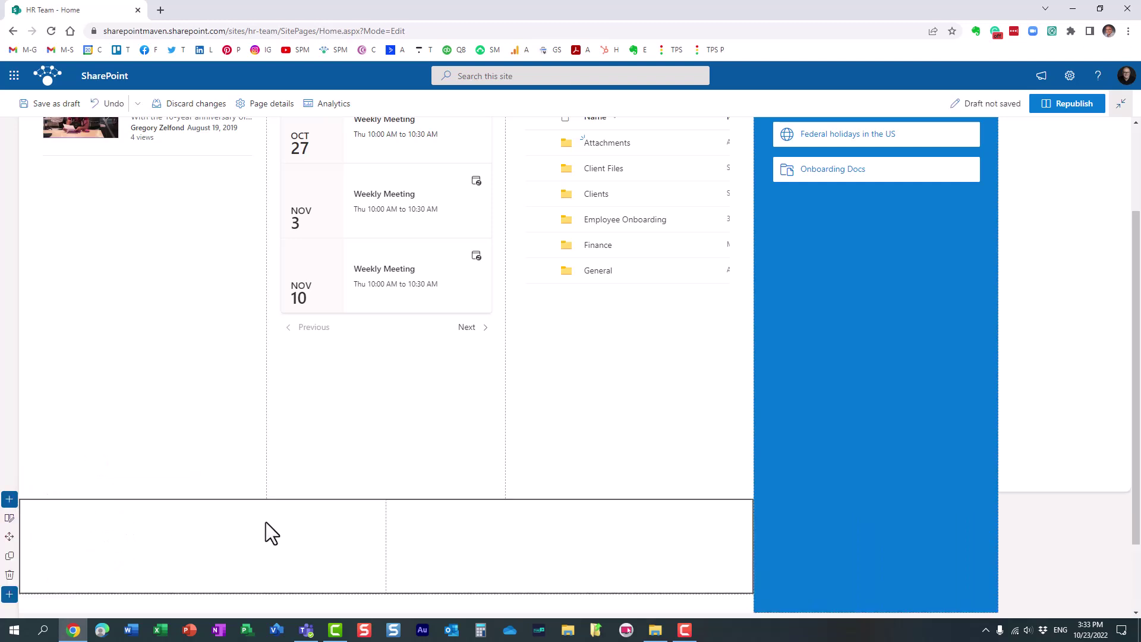
pyautogui.click(207, 509)
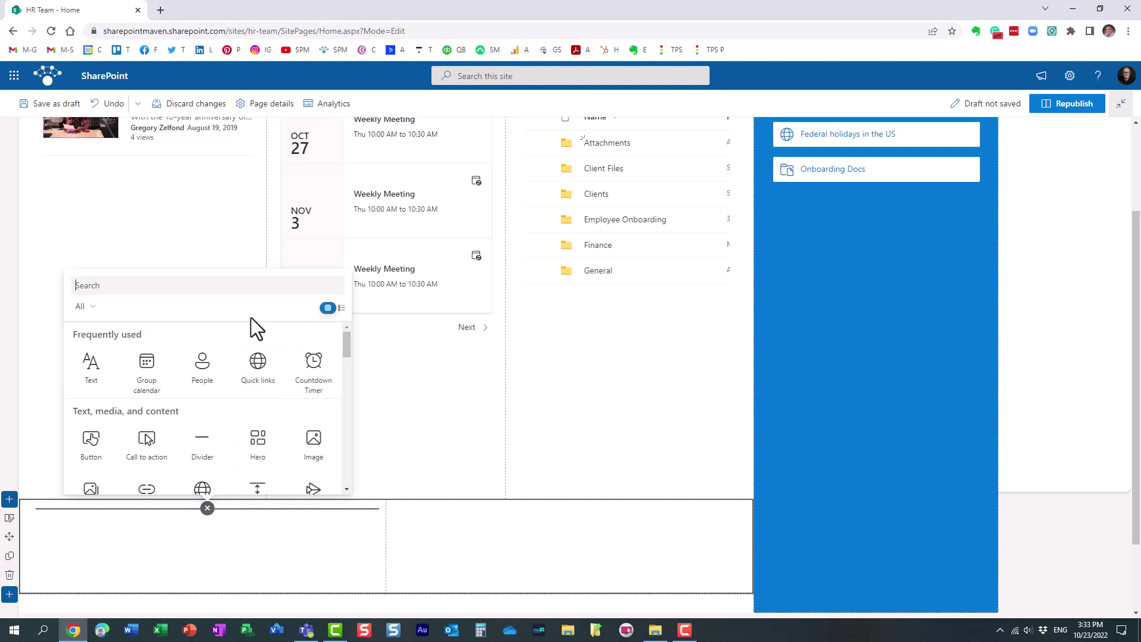
pyautogui.scroll(-2, 206, 341)
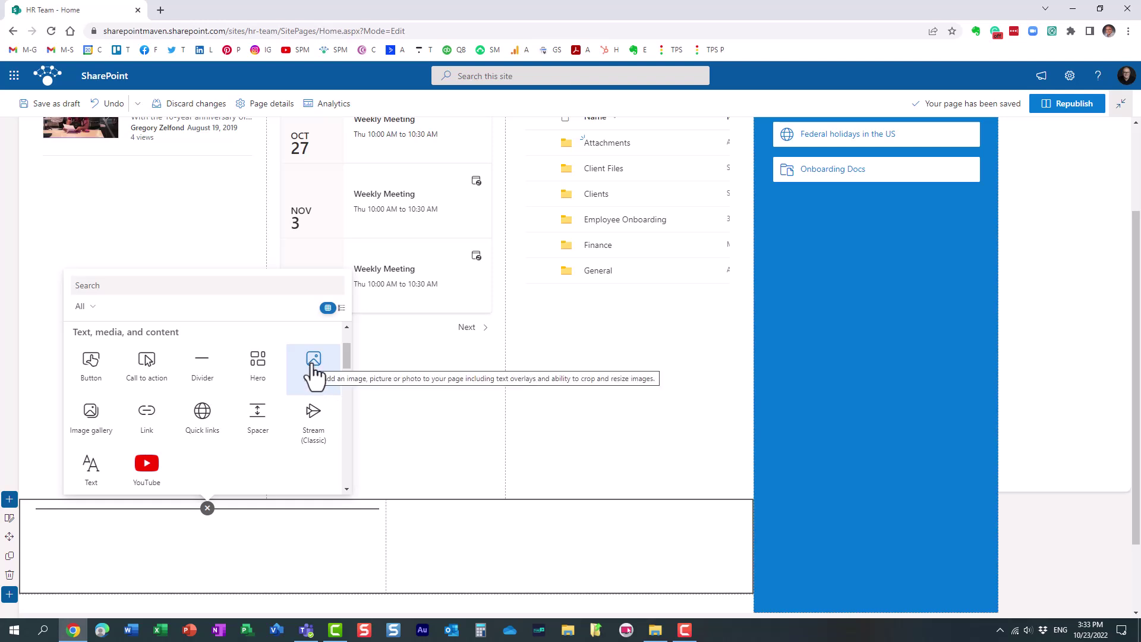
# Step: Place an empty Image gallery web part in the new section's left column
pyautogui.click(98, 418)
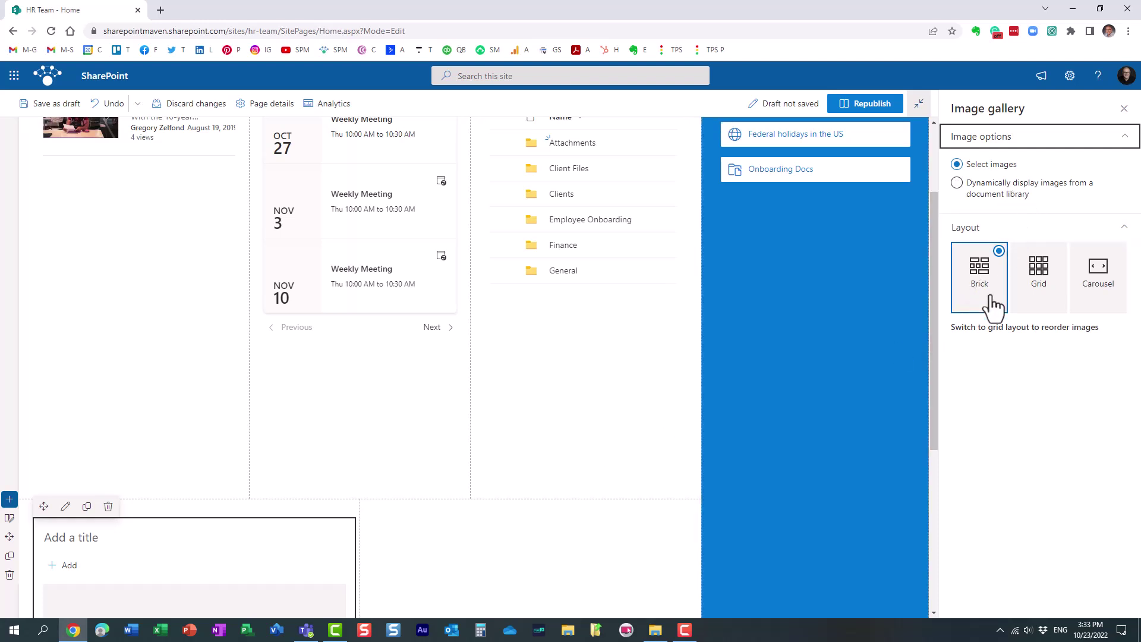
pyautogui.scroll(-1, 390, 459)
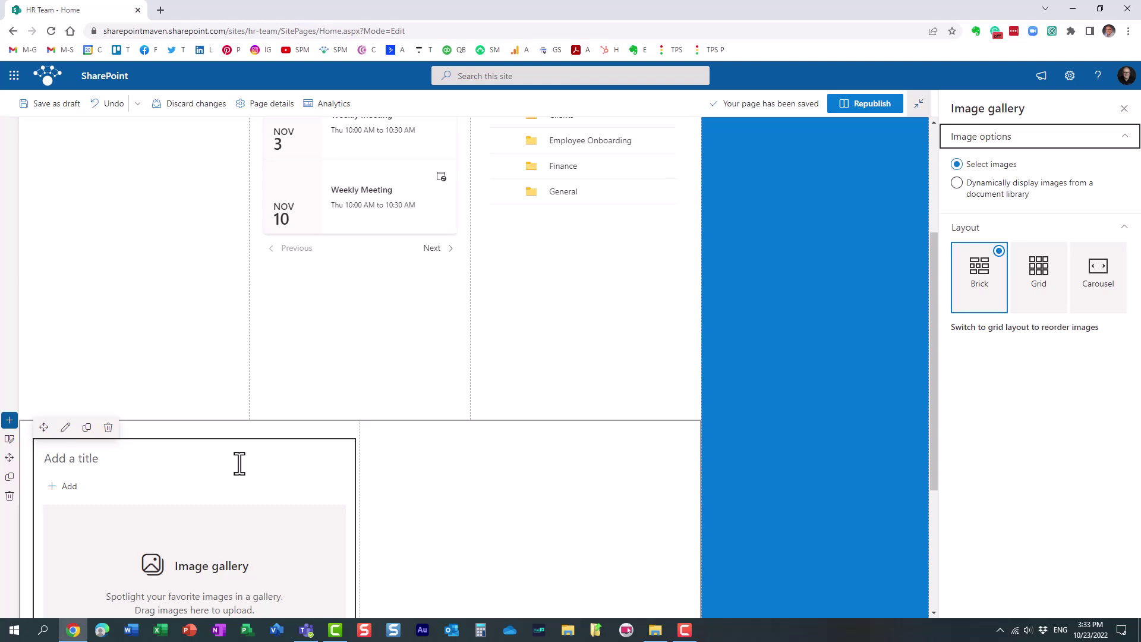
pyautogui.click(1124, 109)
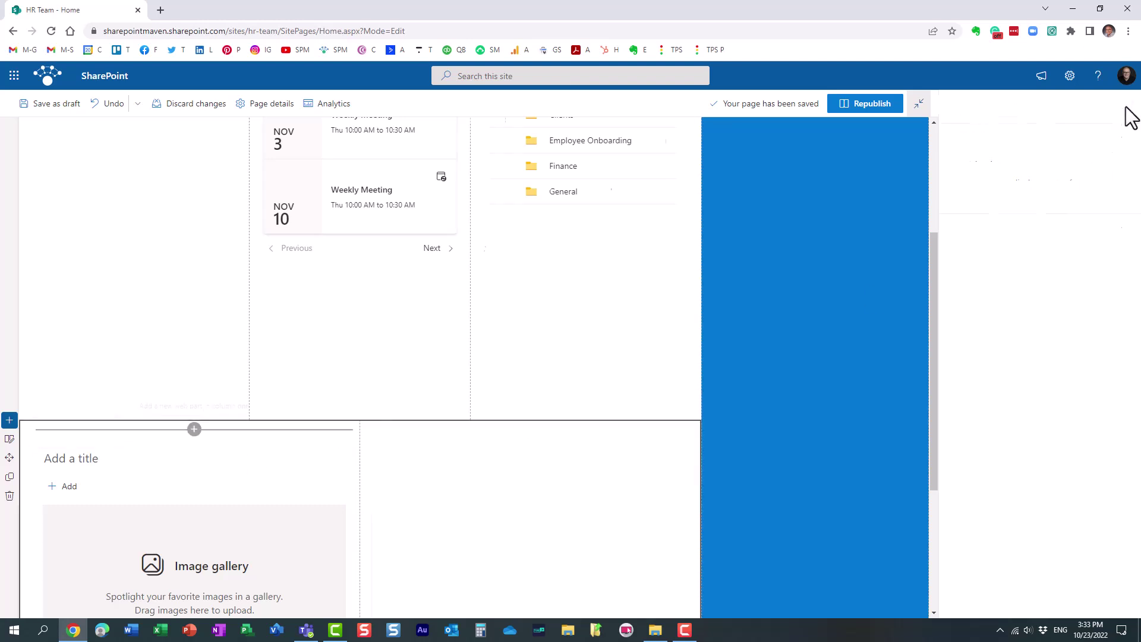
# Step: Insert three stock photos into the gallery: a cow, two cats and a pink flower
pyautogui.click(69, 489)
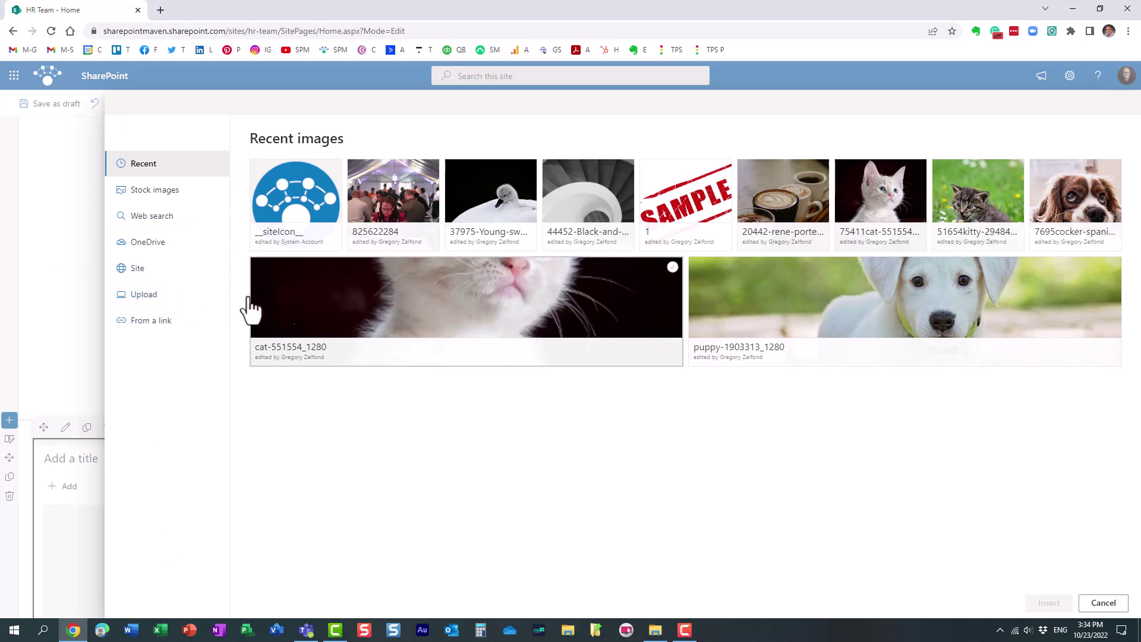
pyautogui.click(156, 190)
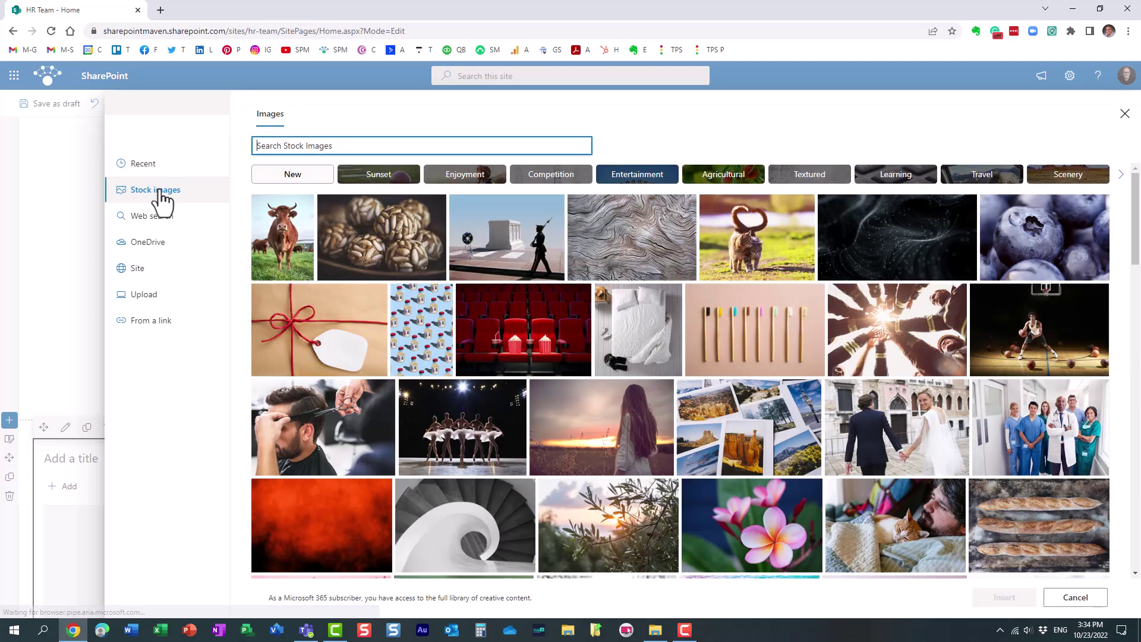
pyautogui.click(305, 211)
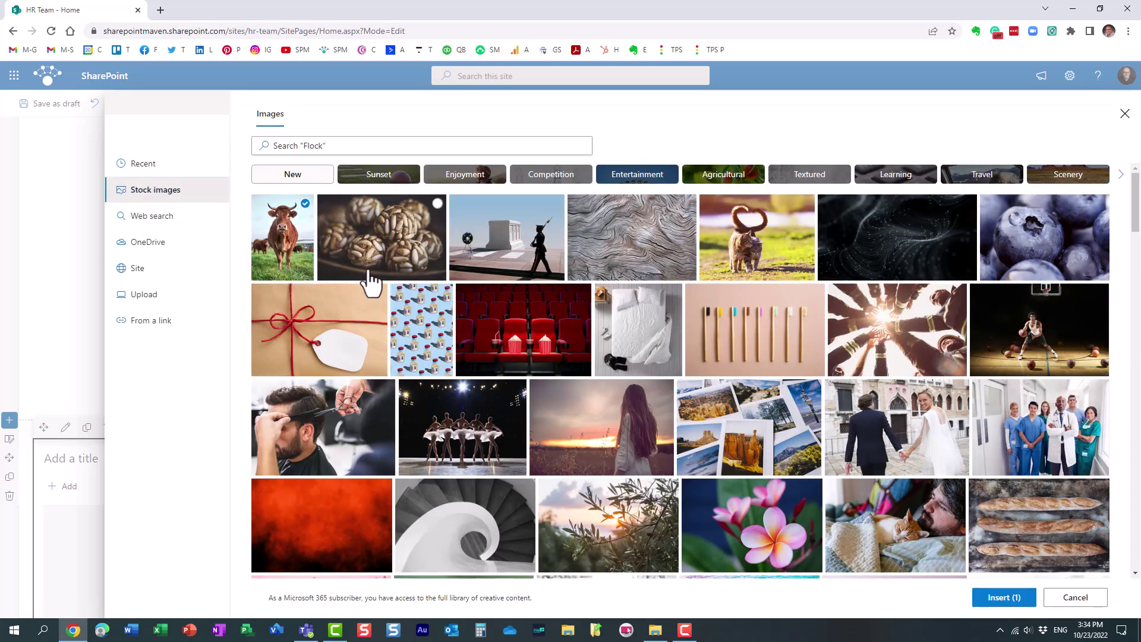
pyautogui.click(809, 221)
pyautogui.click(814, 488)
pyautogui.click(1004, 597)
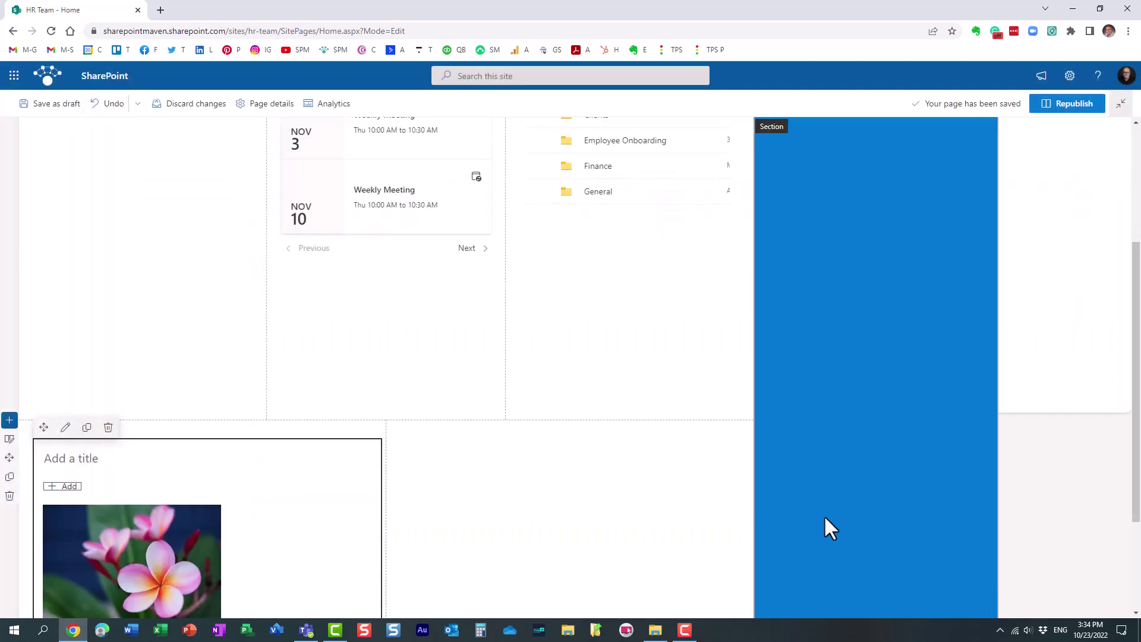
# Step: Republish the page with the stock-photo gallery, then return it to edit mode
pyautogui.click(1063, 113)
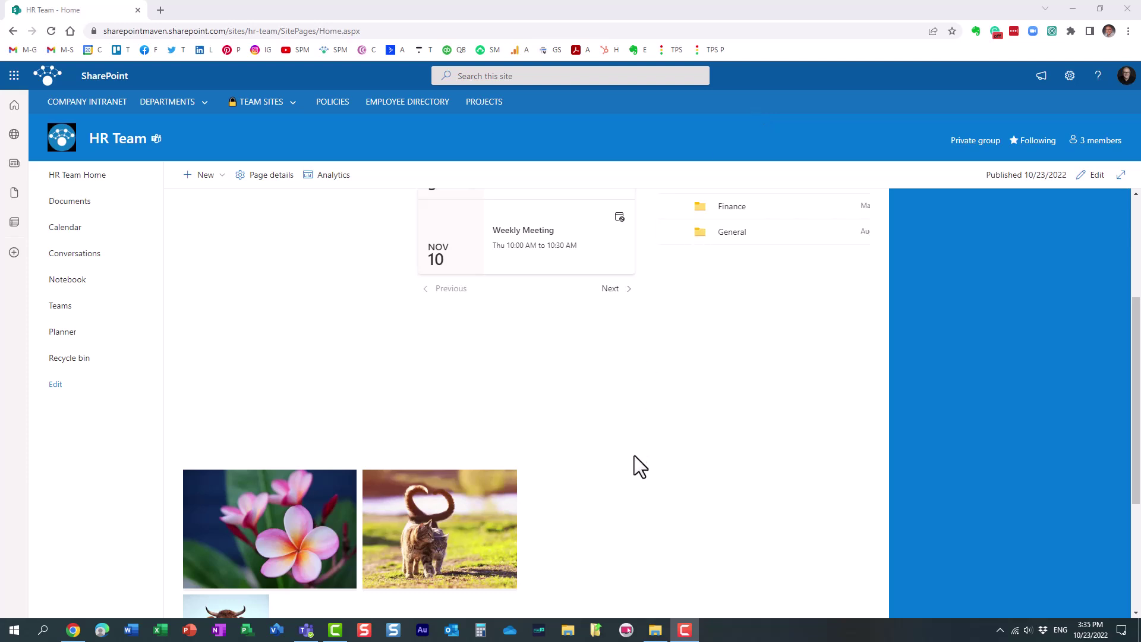
pyautogui.scroll(-2, 633, 458)
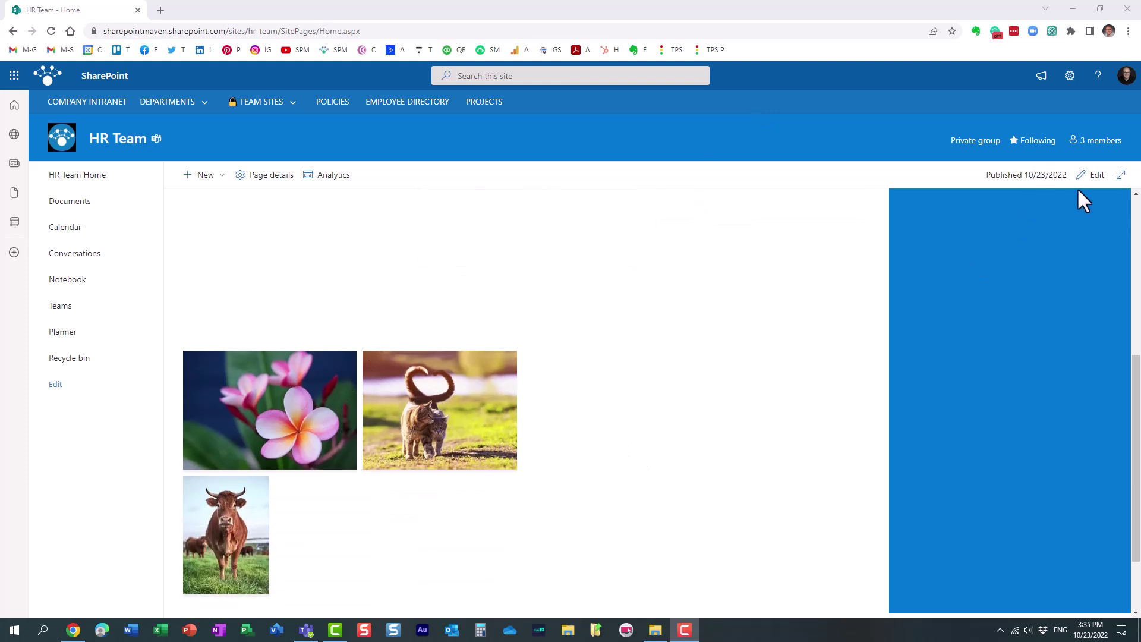
pyautogui.click(1092, 175)
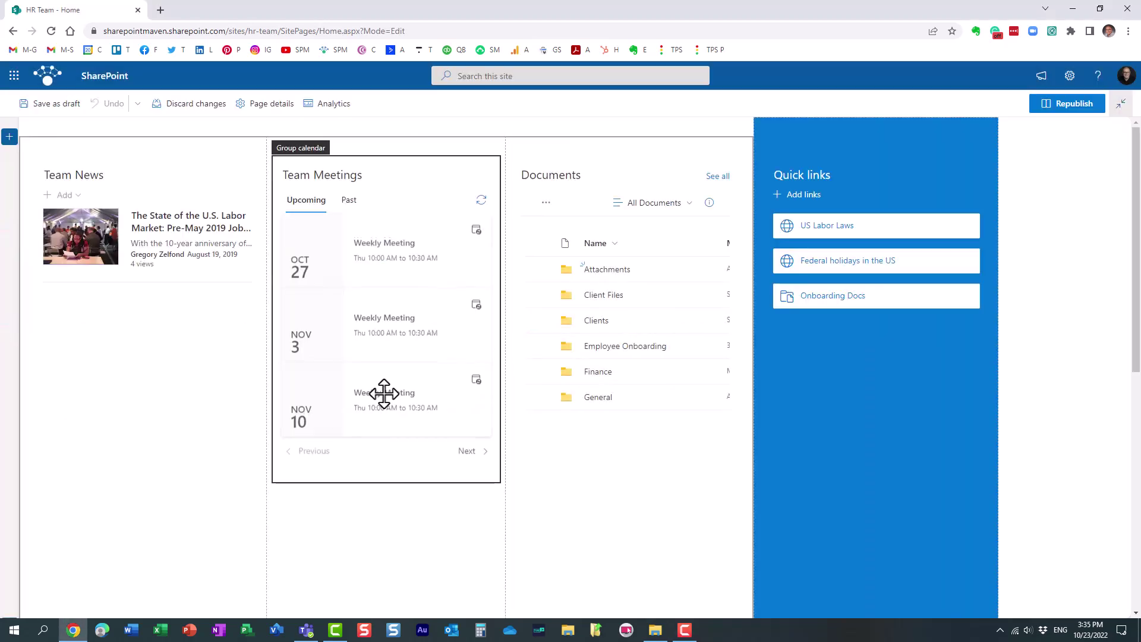
pyautogui.scroll(-6, 384, 393)
# Step: Change the Image gallery layout from Brick through Grid to Carousel
pyautogui.click(87, 294)
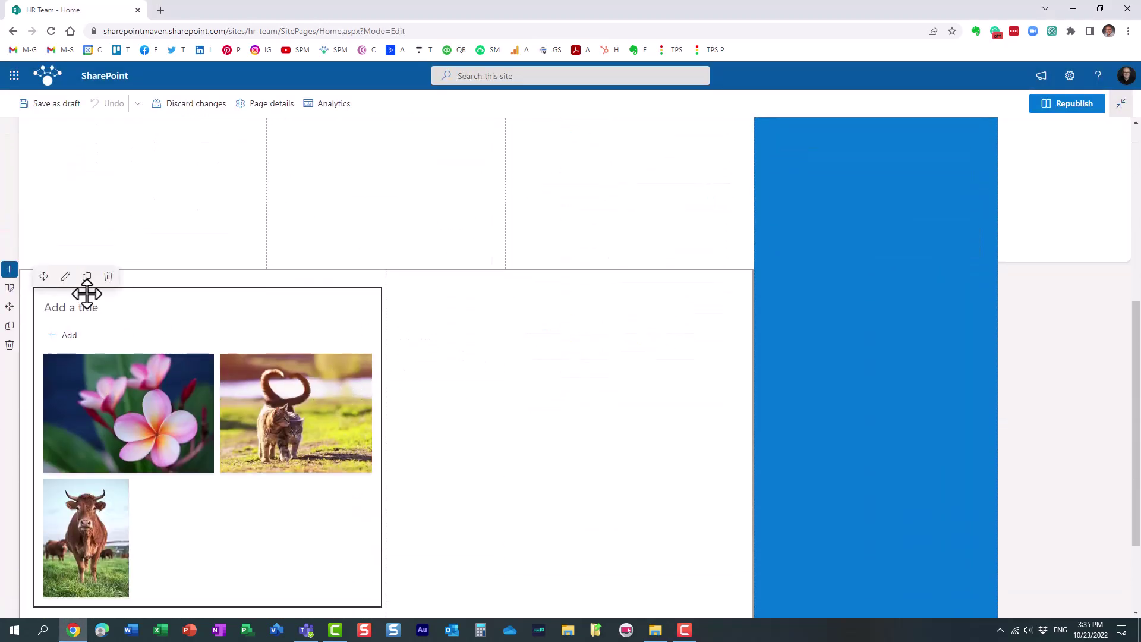
pyautogui.click(66, 277)
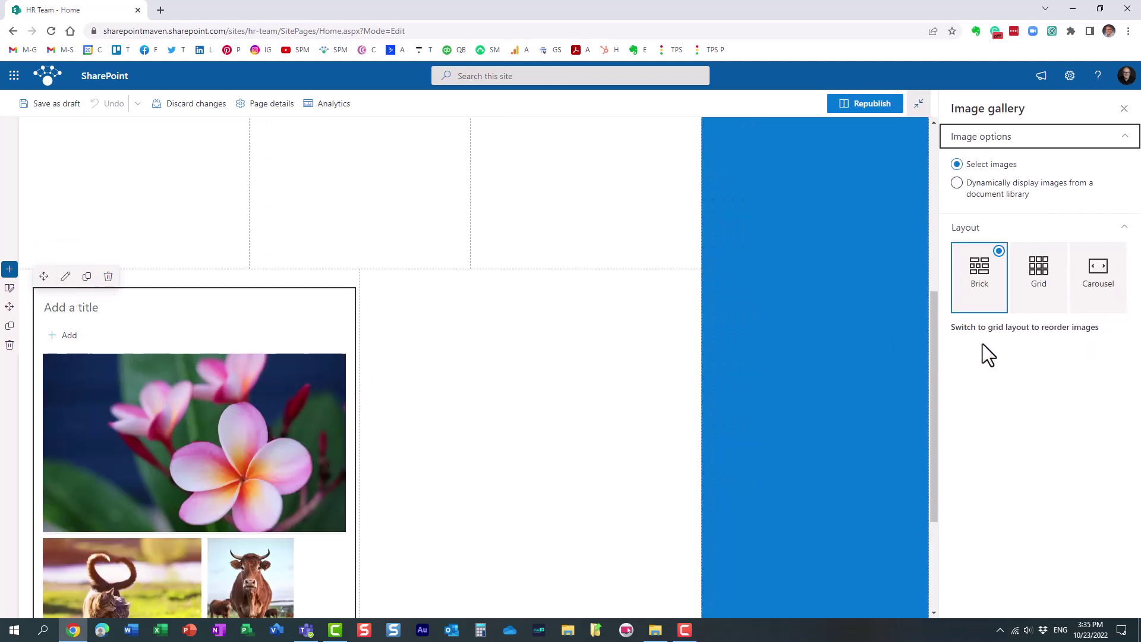
pyautogui.click(1038, 284)
pyautogui.click(978, 294)
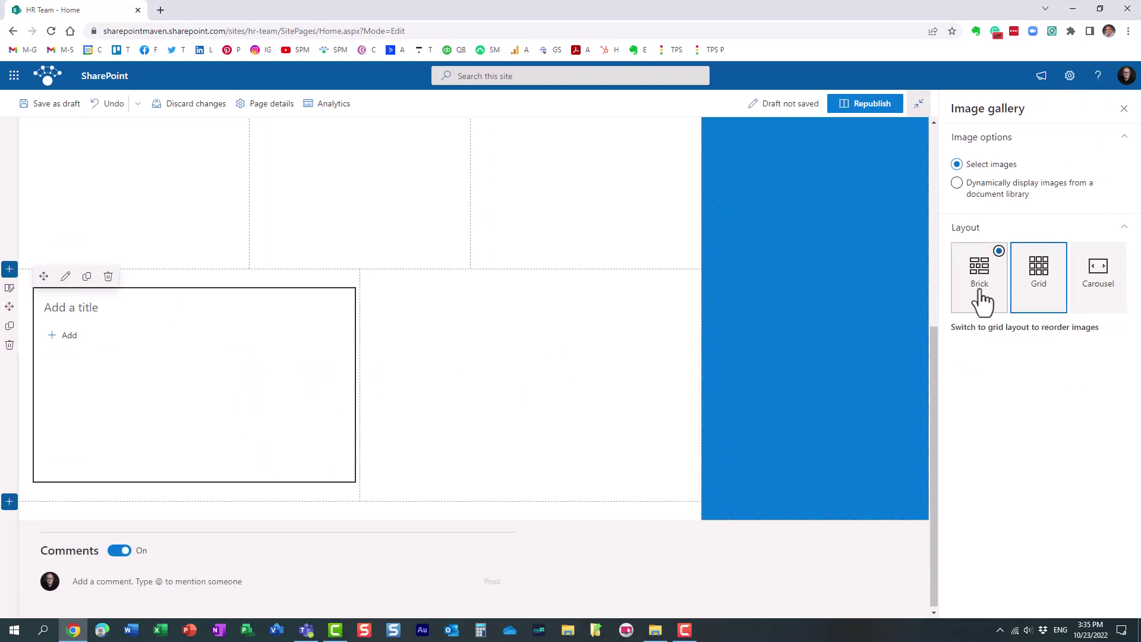
pyautogui.click(1039, 286)
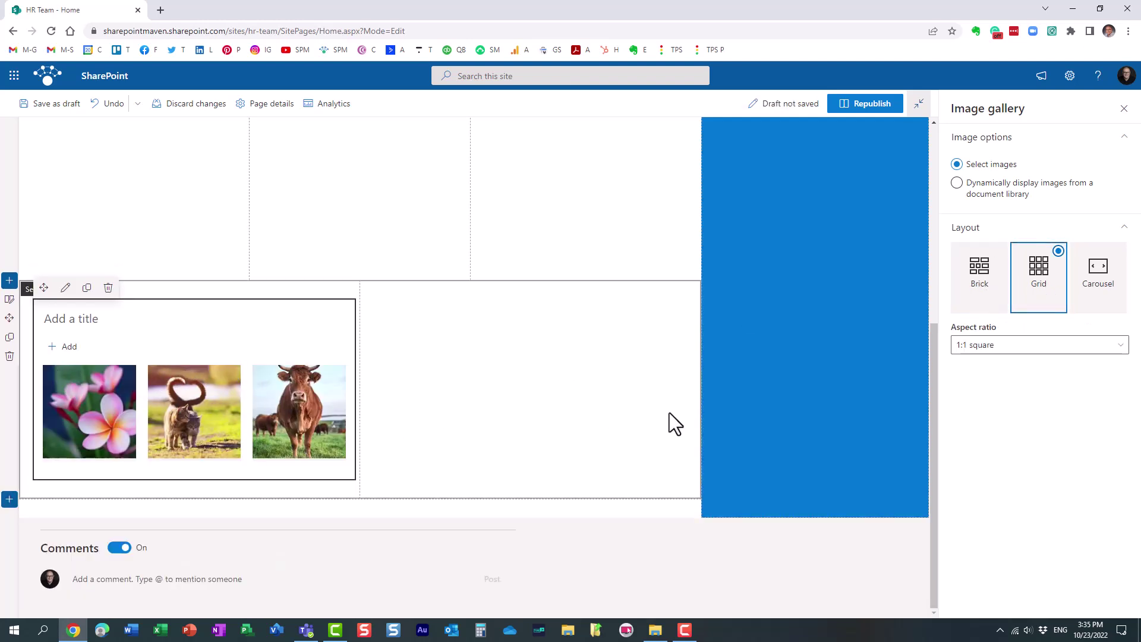
pyautogui.click(1103, 295)
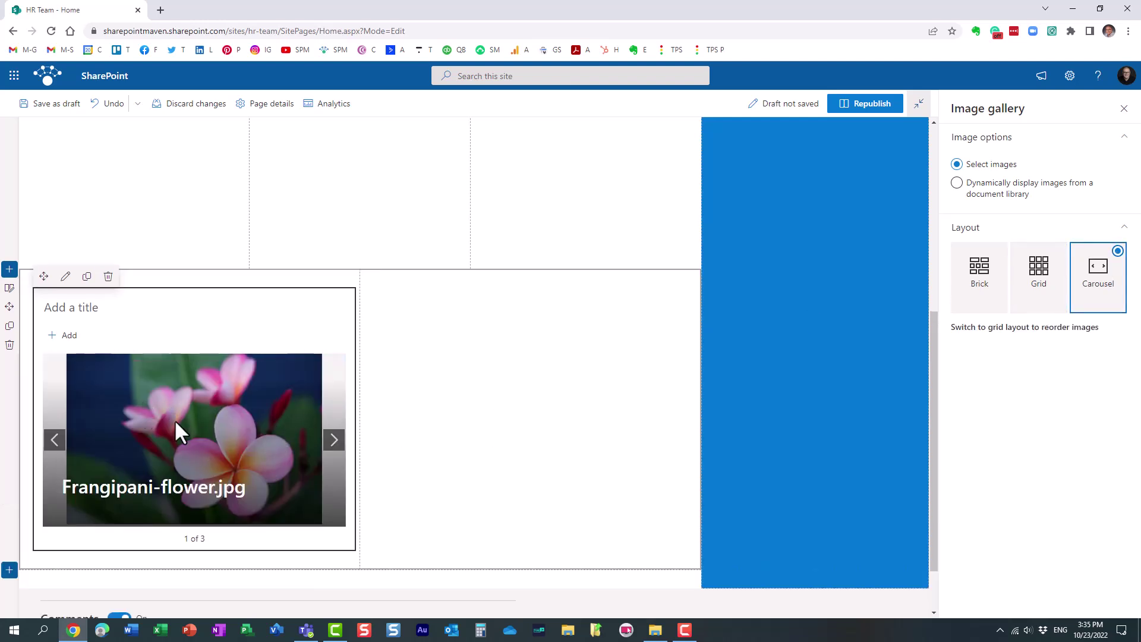
# Step: Step through the carousel's photos and republish the page
pyautogui.click(334, 441)
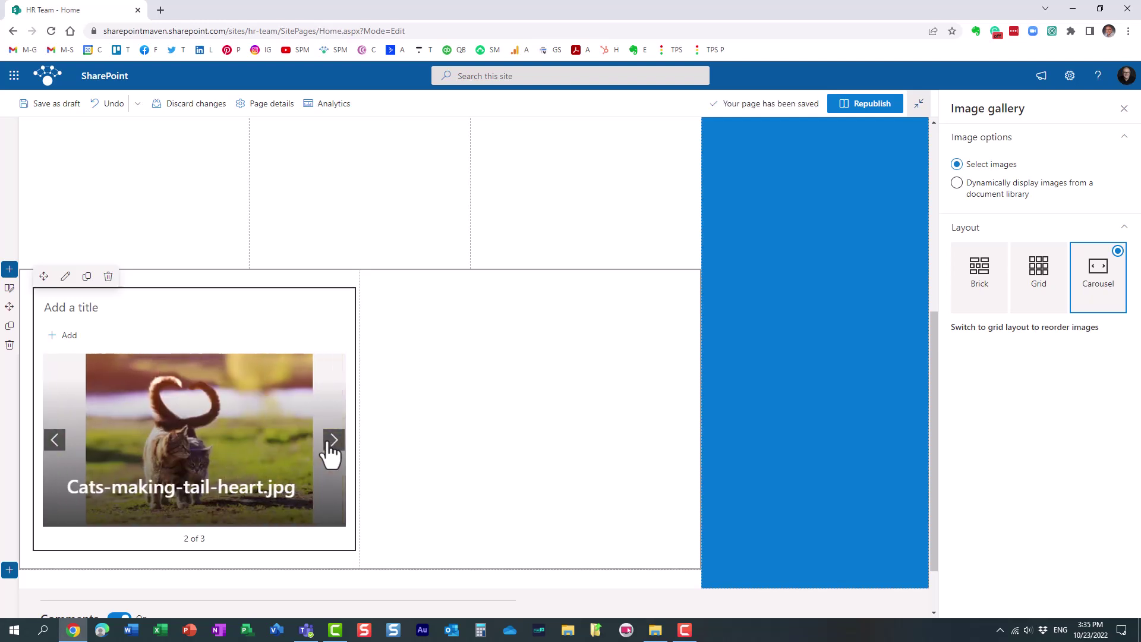
pyautogui.click(334, 441)
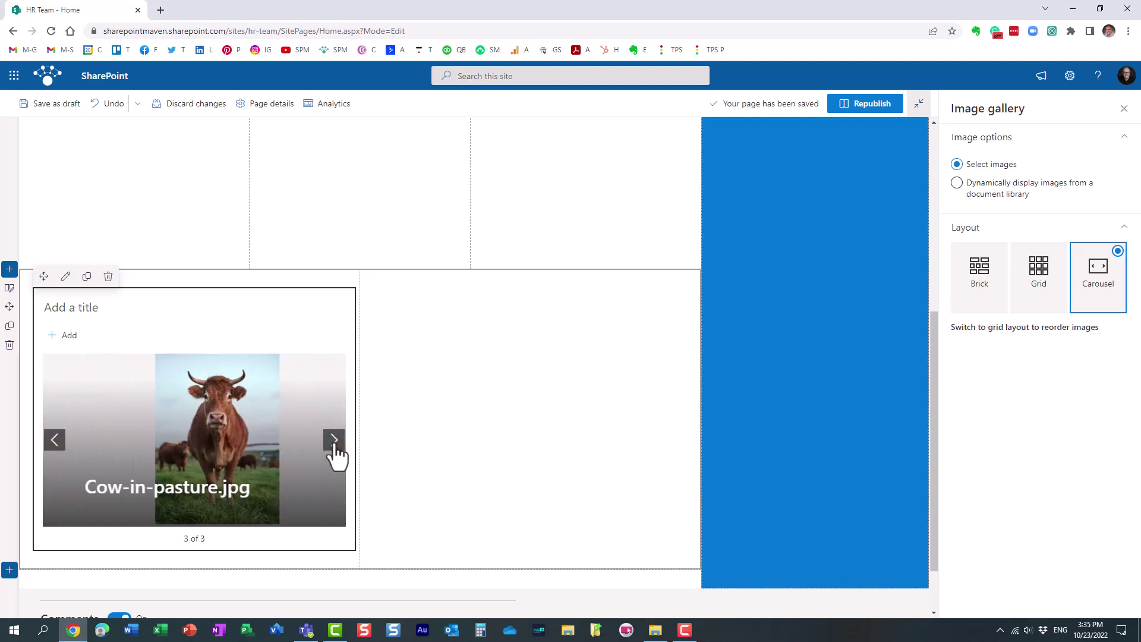
pyautogui.click(55, 440)
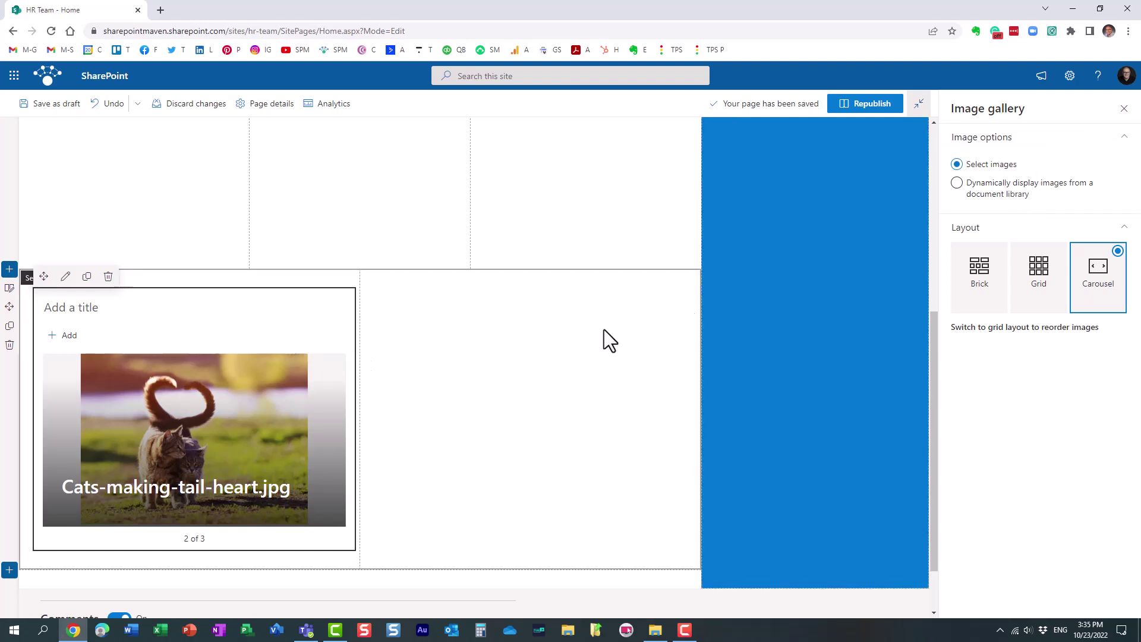
pyautogui.click(882, 108)
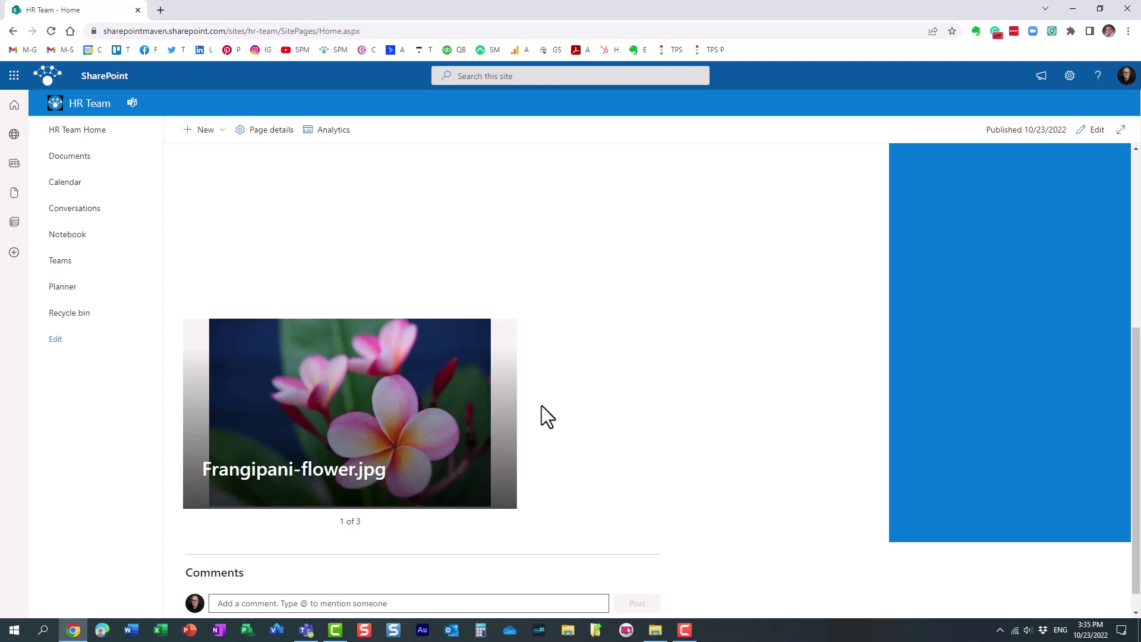
pyautogui.click(1070, 76)
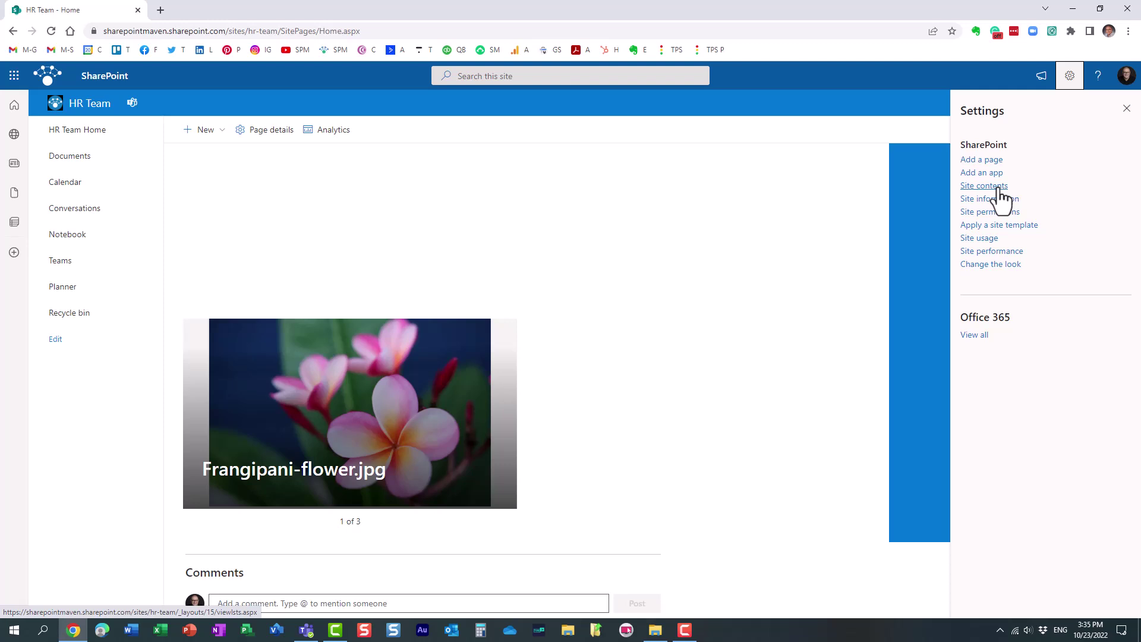
pyautogui.click(999, 189)
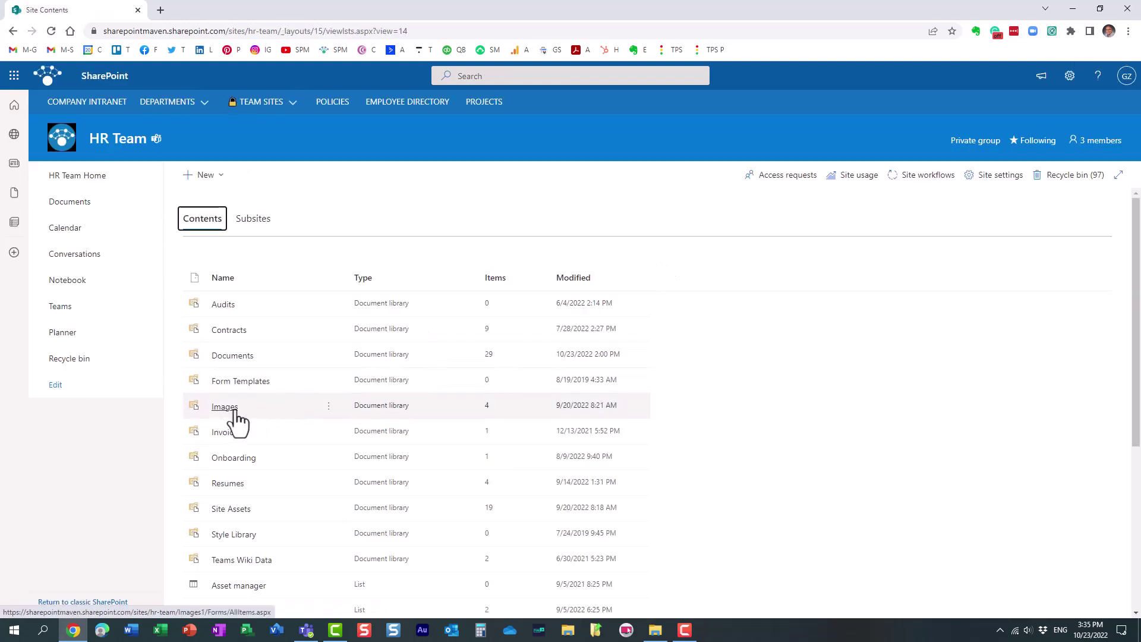
pyautogui.click(218, 183)
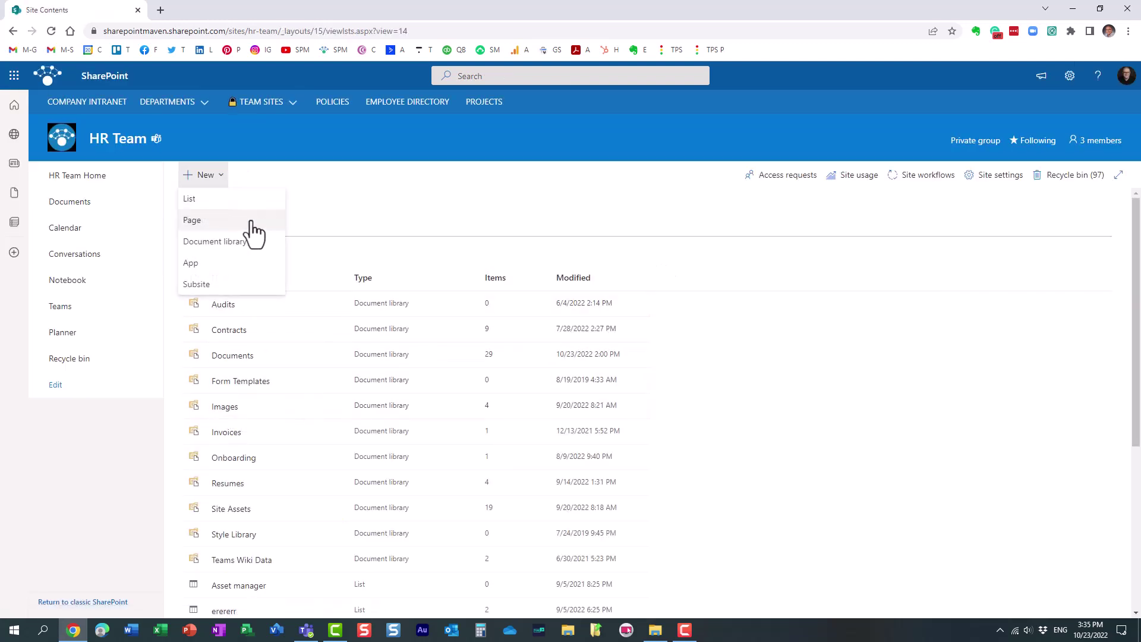
pyautogui.click(316, 293)
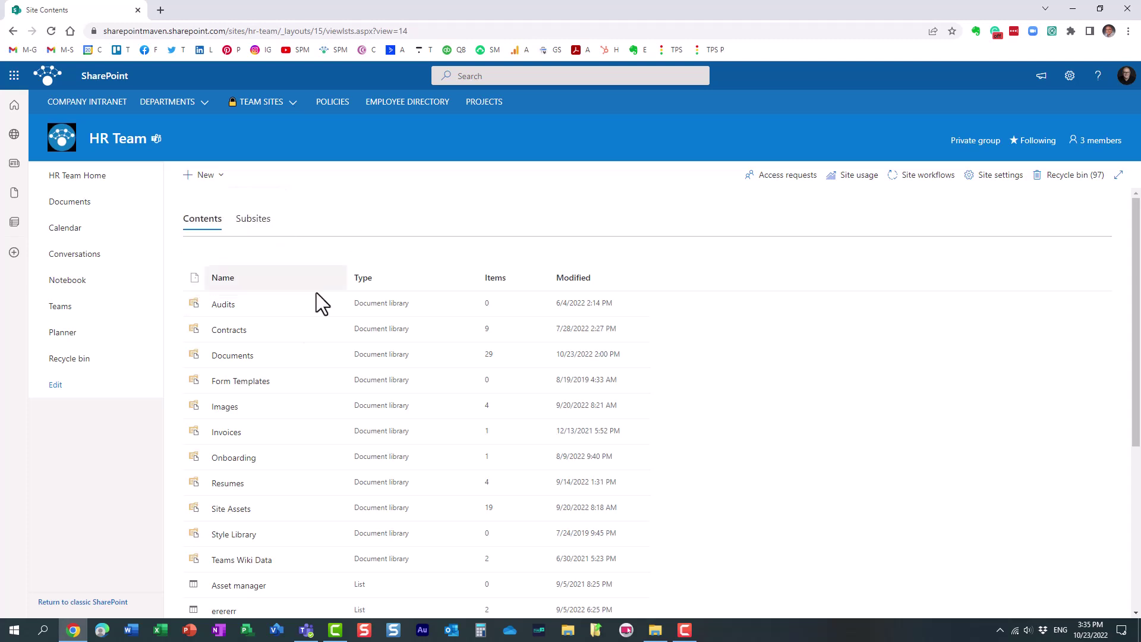
pyautogui.click(232, 411)
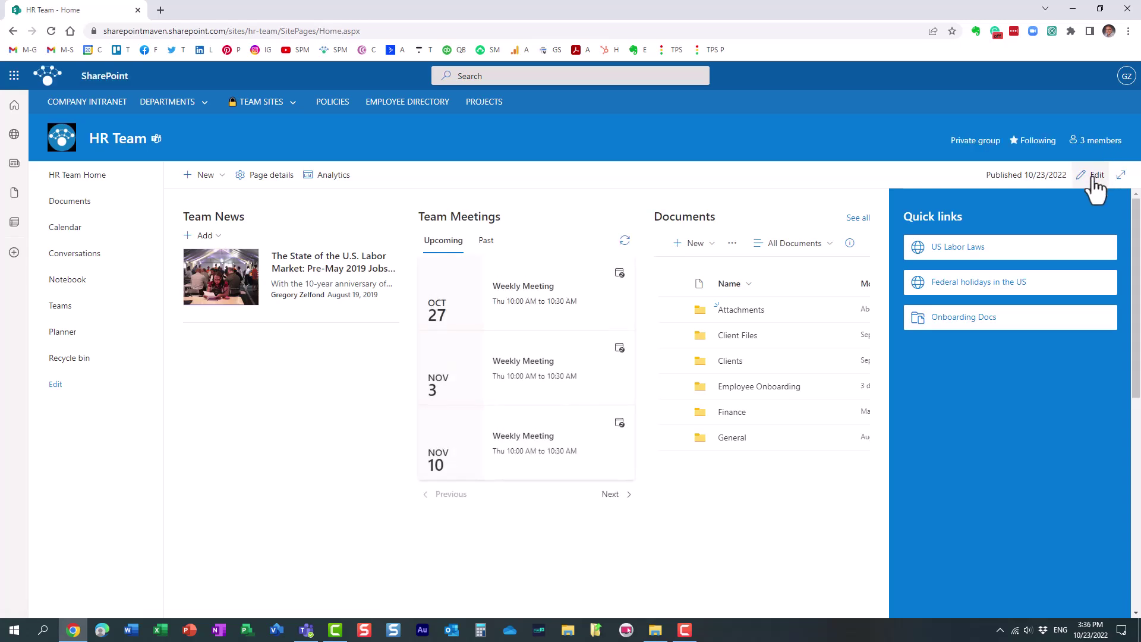
# Step: Add an Image gallery web part to the empty right column, found by searching 'ima'
pyautogui.click(1094, 178)
pyautogui.scroll(-5, 630, 450)
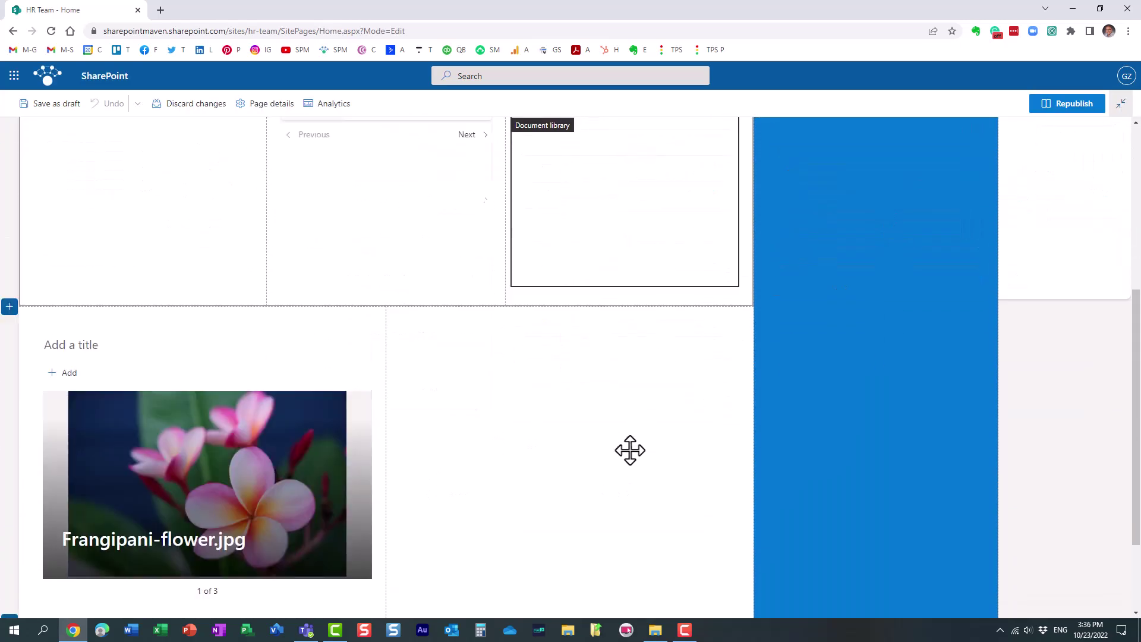
pyautogui.scroll(-1, 630, 450)
pyautogui.click(565, 239)
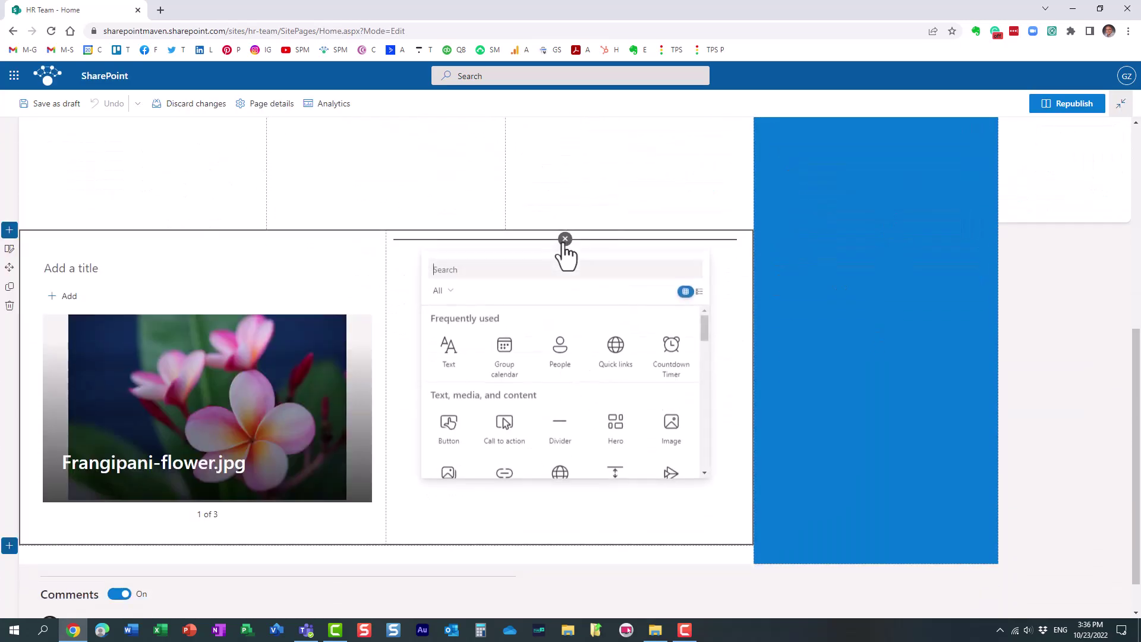
pyautogui.write('image')
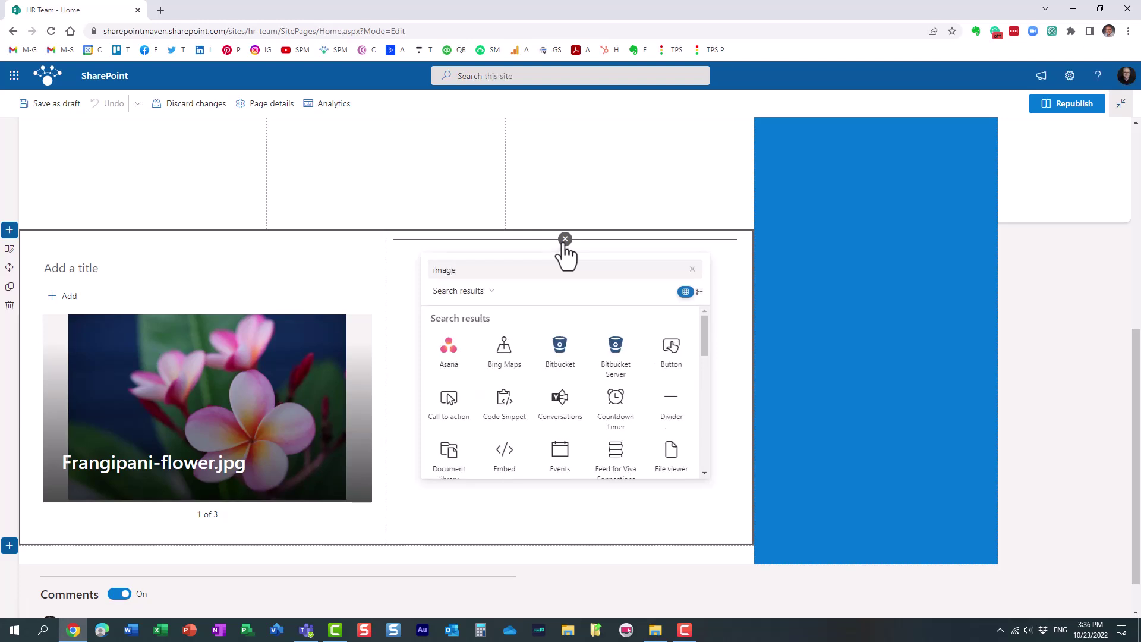
pyautogui.click(611, 353)
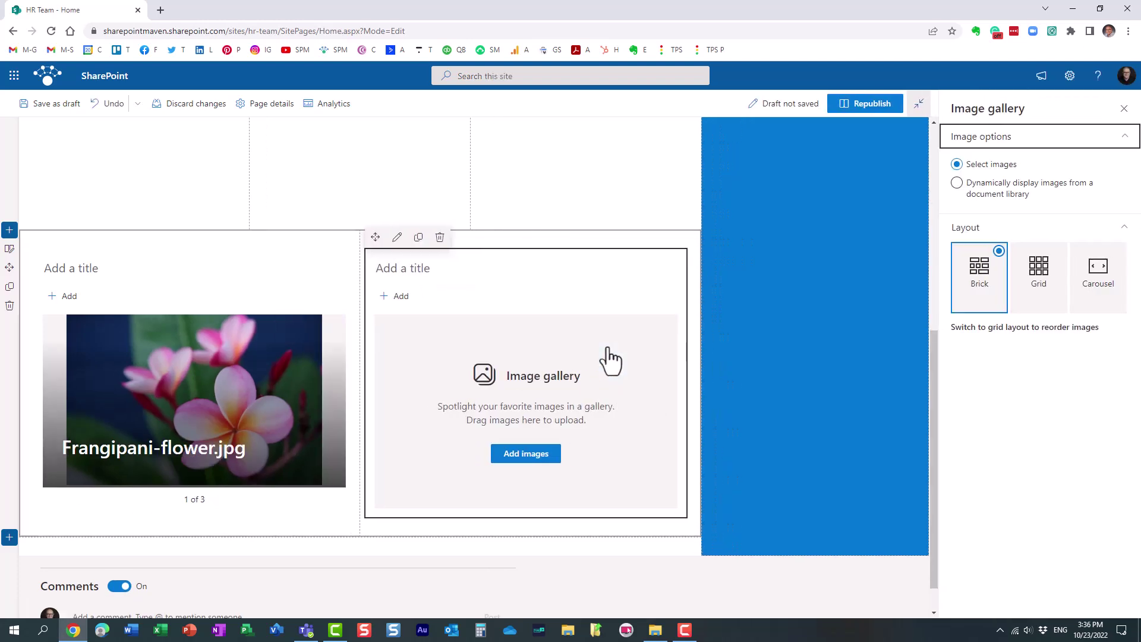
# Step: Make the gallery dynamically show the Images library's pictures in Carousel layout
pyautogui.click(957, 183)
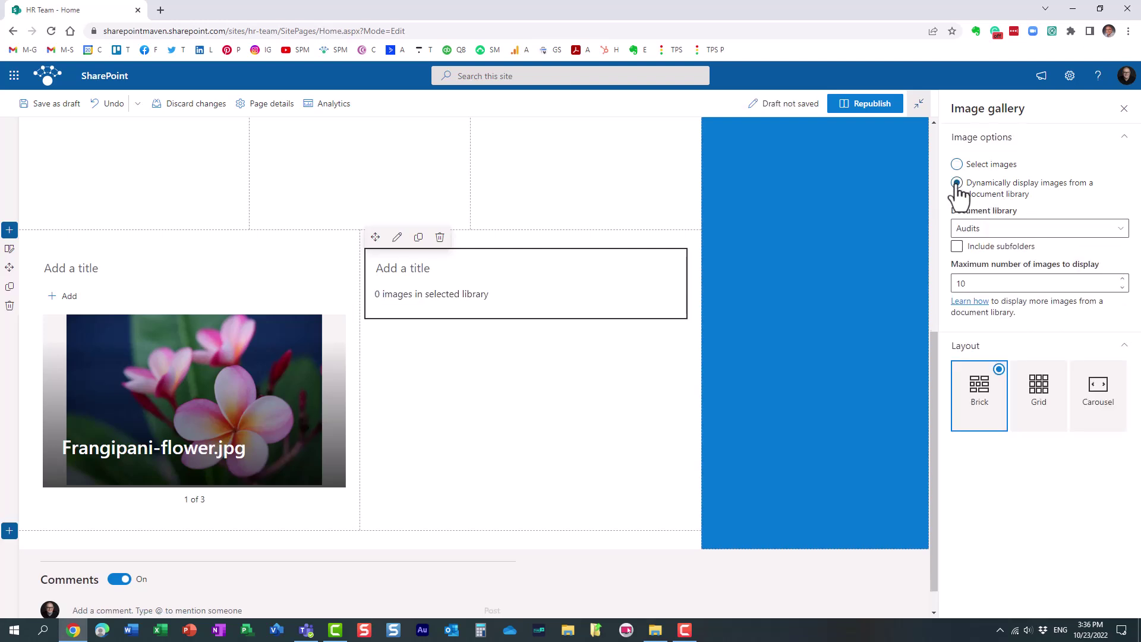
pyautogui.click(993, 230)
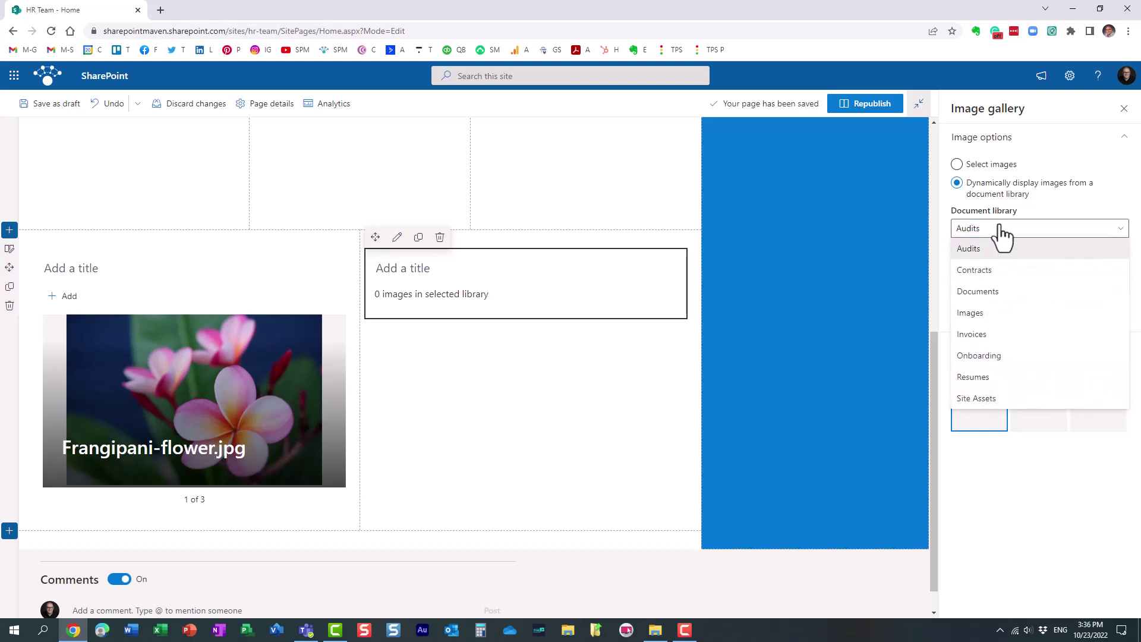
pyautogui.click(976, 315)
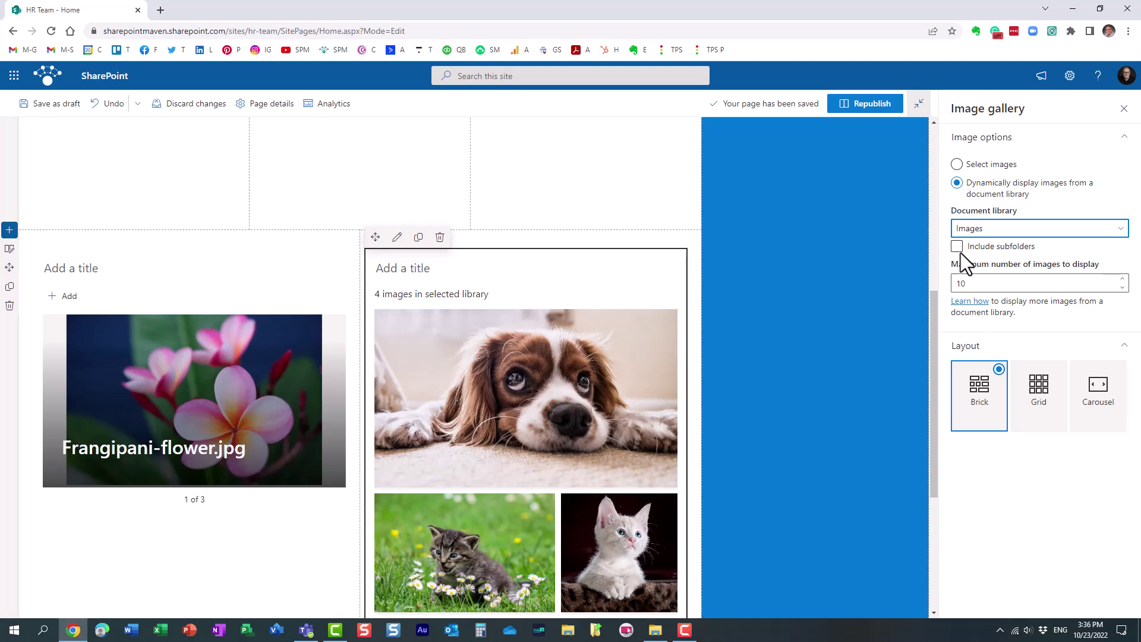
pyautogui.click(960, 247)
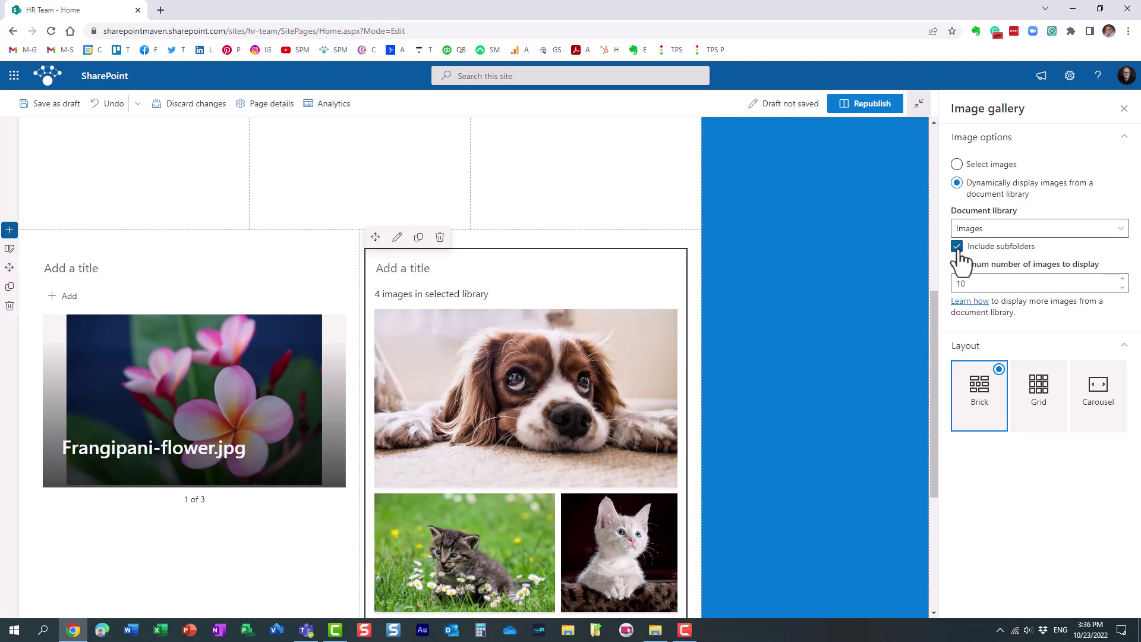
pyautogui.click(957, 247)
pyautogui.click(1018, 248)
pyautogui.click(1037, 395)
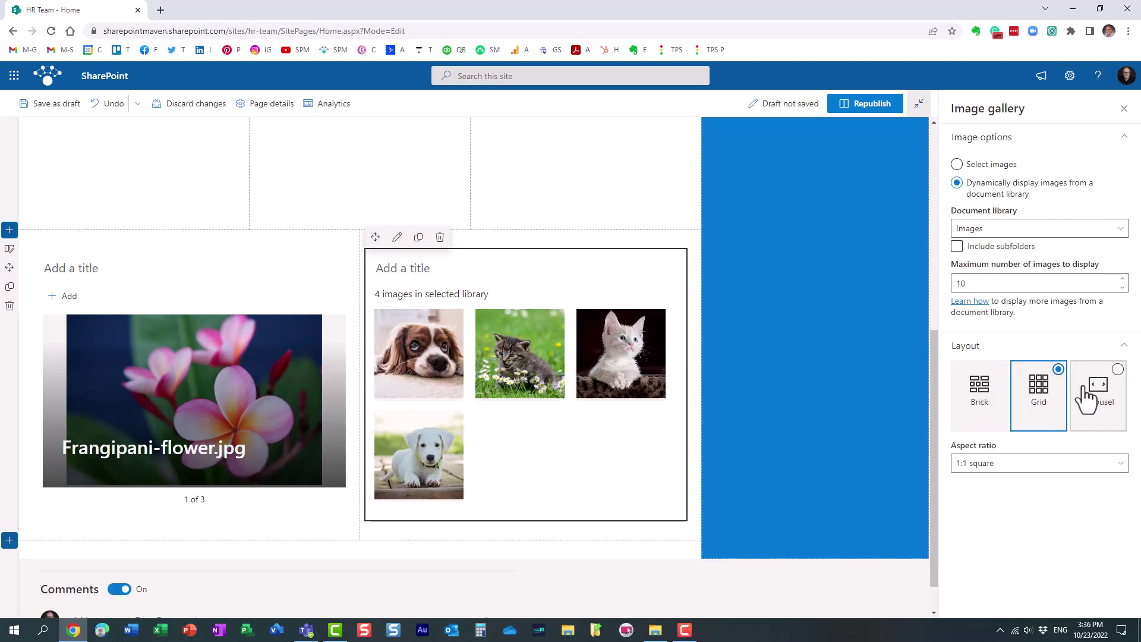
pyautogui.click(1088, 396)
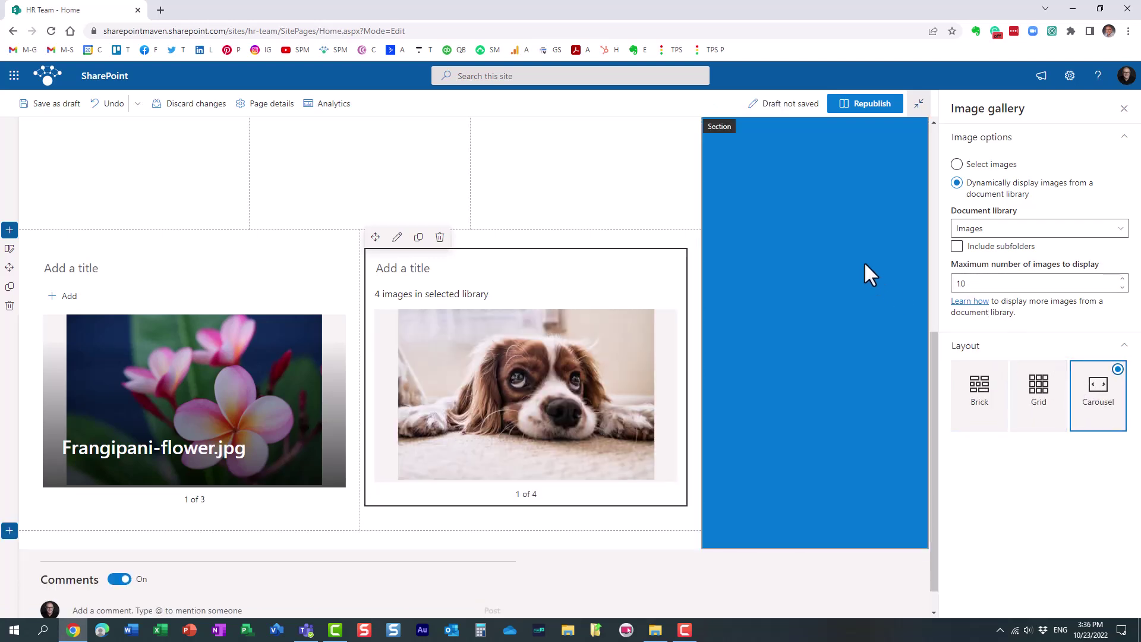
# Step: Republish the home page with both image galleries side by side
pyautogui.scroll(3, 907, 334)
pyautogui.scroll(2, 907, 334)
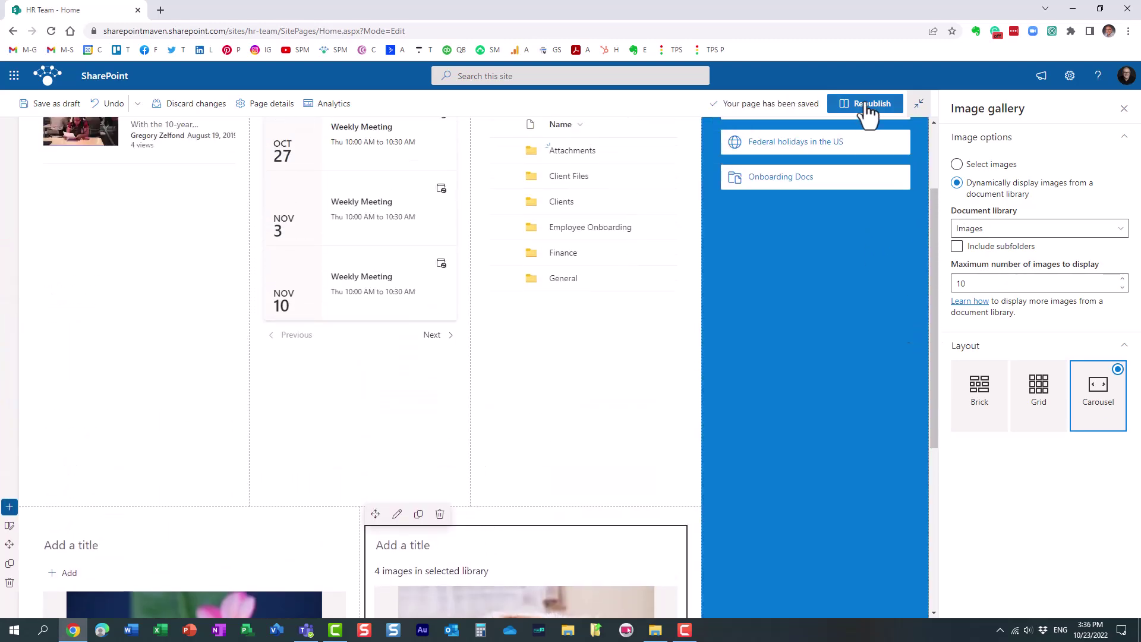
pyautogui.click(870, 104)
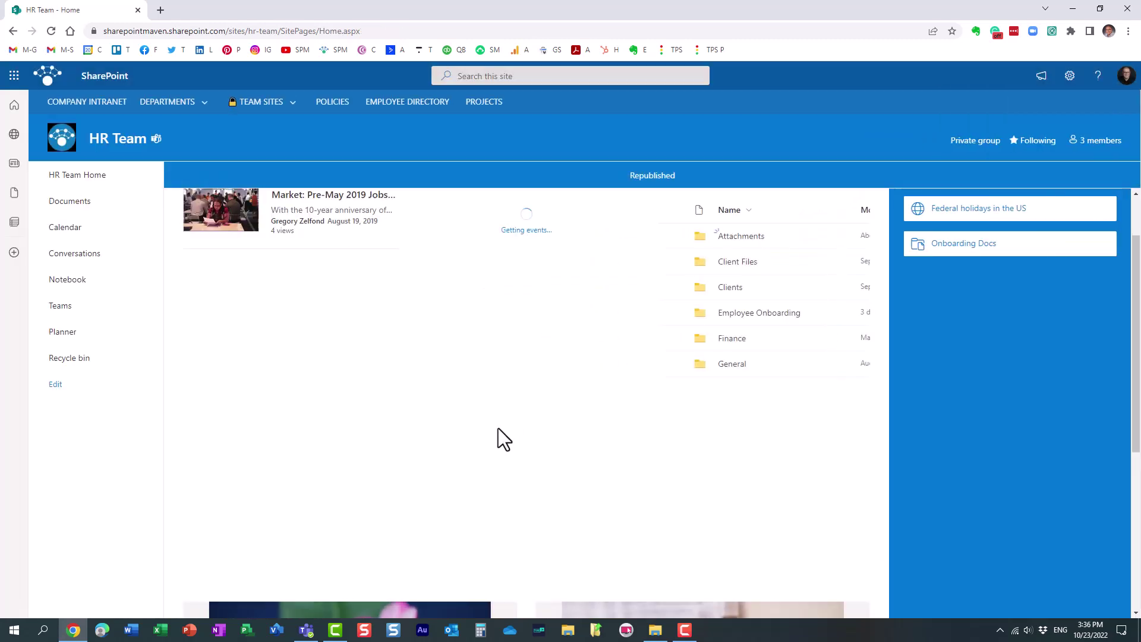
pyautogui.scroll(-8, 498, 428)
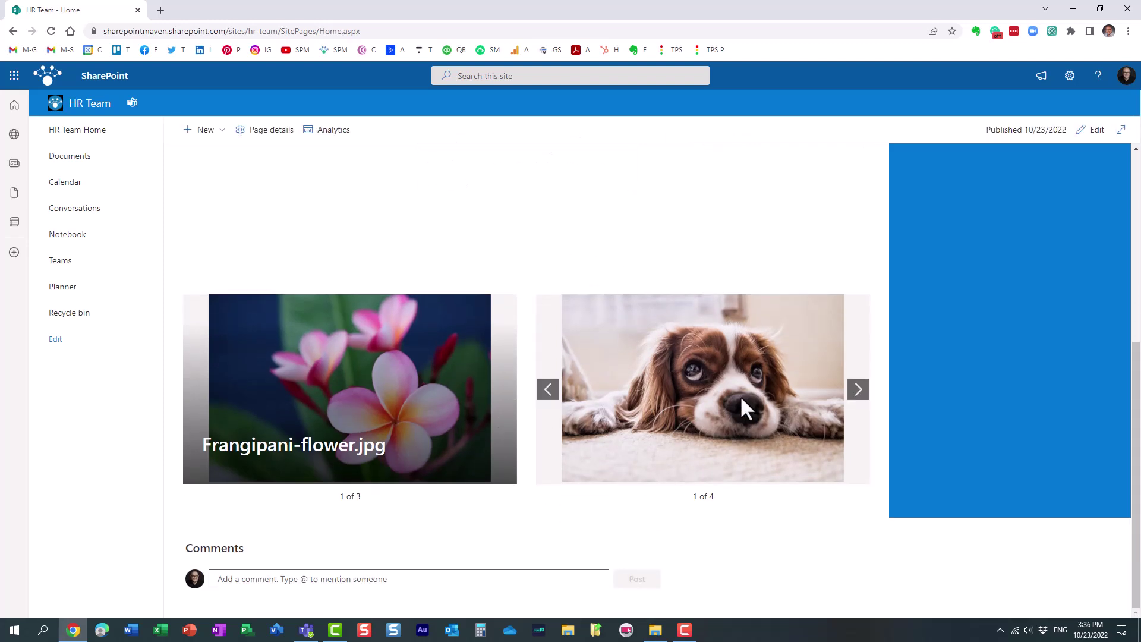
# Step: Advance the Images-library carousel to its third picture
pyautogui.click(857, 390)
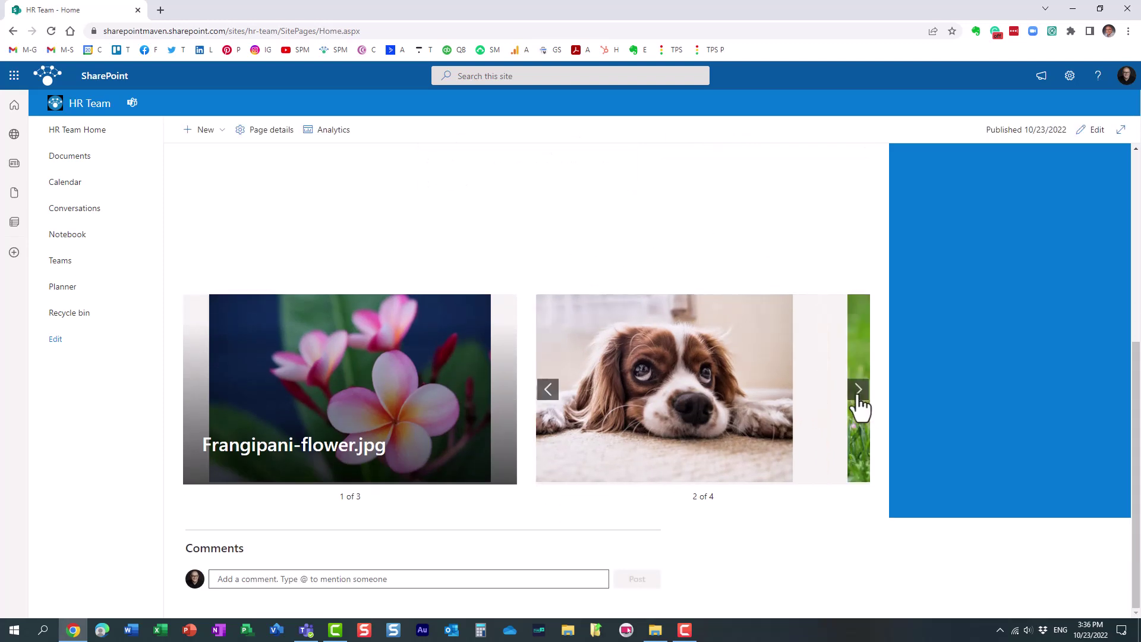
pyautogui.click(856, 390)
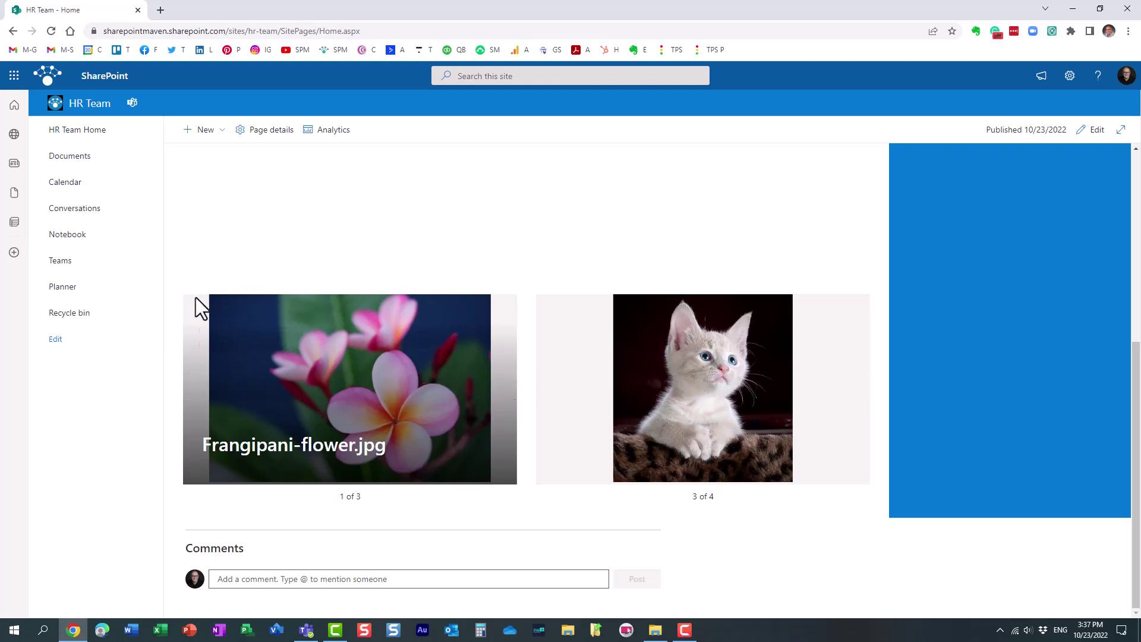
pyautogui.moveTo(233, 301)
pyautogui.moveTo(674, 383)
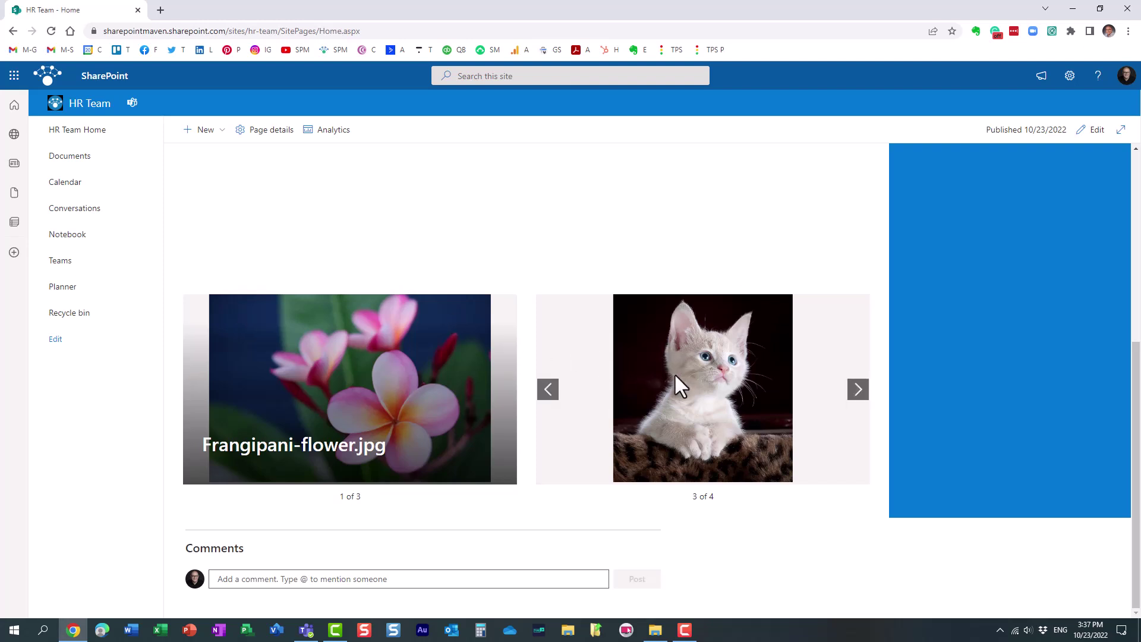